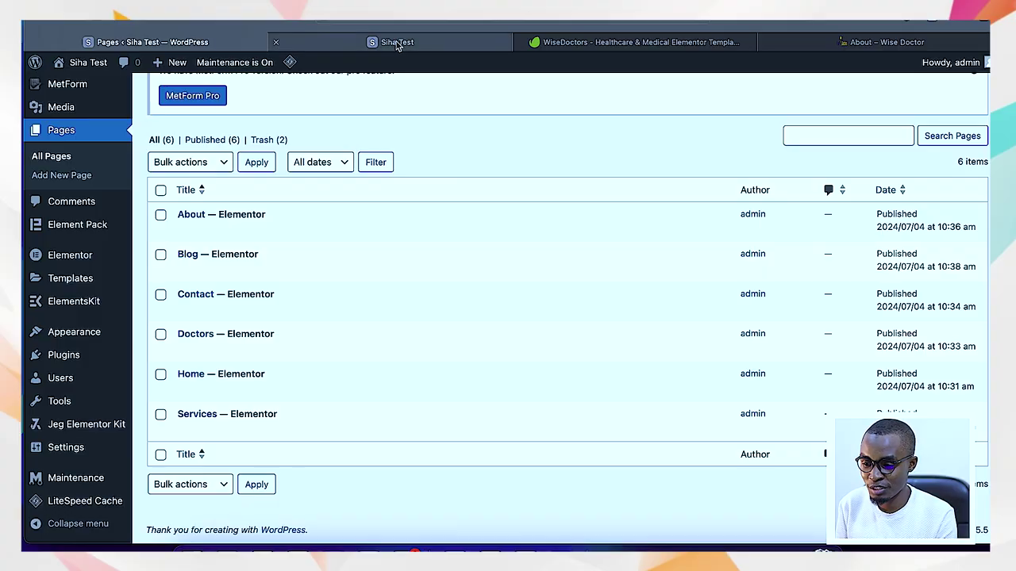
Step: Check the live site's current header menu order, then go to Appearance > Menus in the admin
click(405, 44)
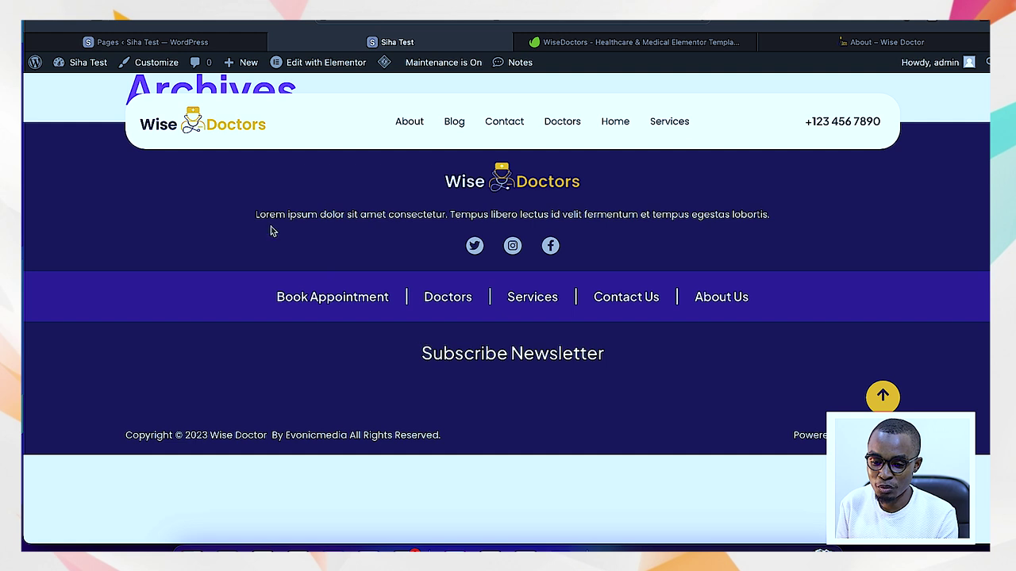
click(205, 44)
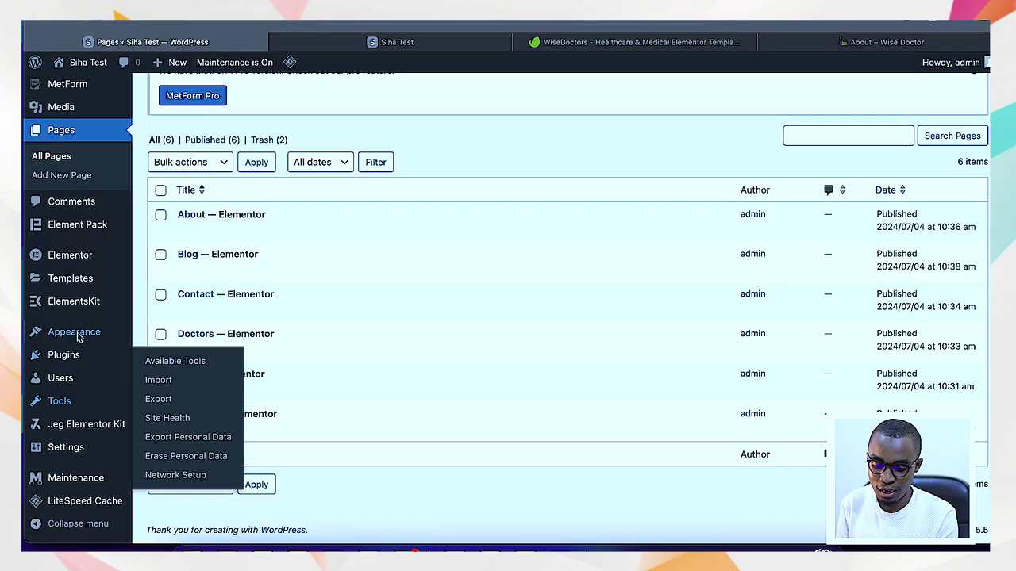
mouse_move(77, 335)
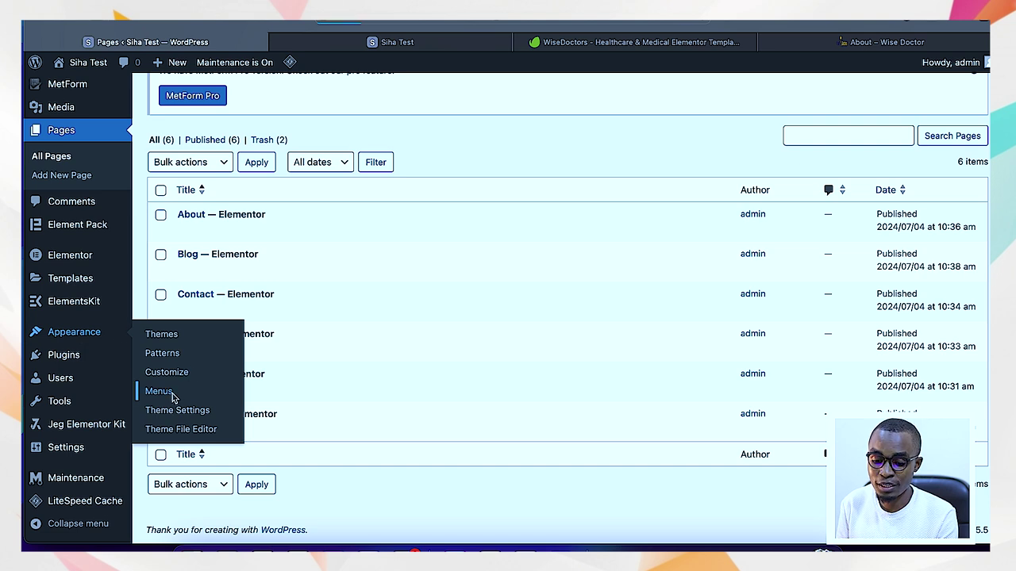
click(172, 397)
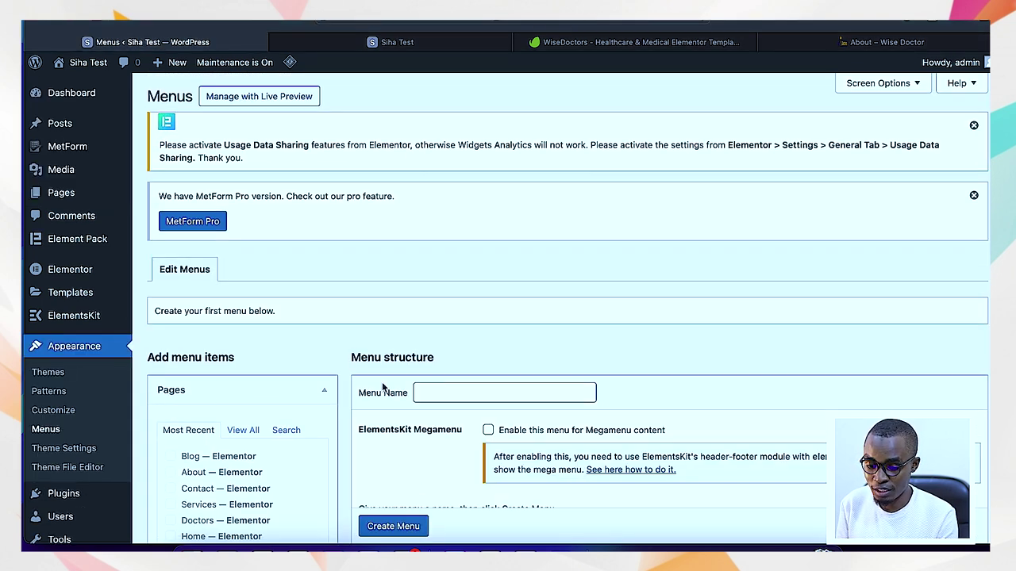
Step: Create a menu named 'Main Menu' with Header ticked as its display location
scroll(603, 397, down, 3)
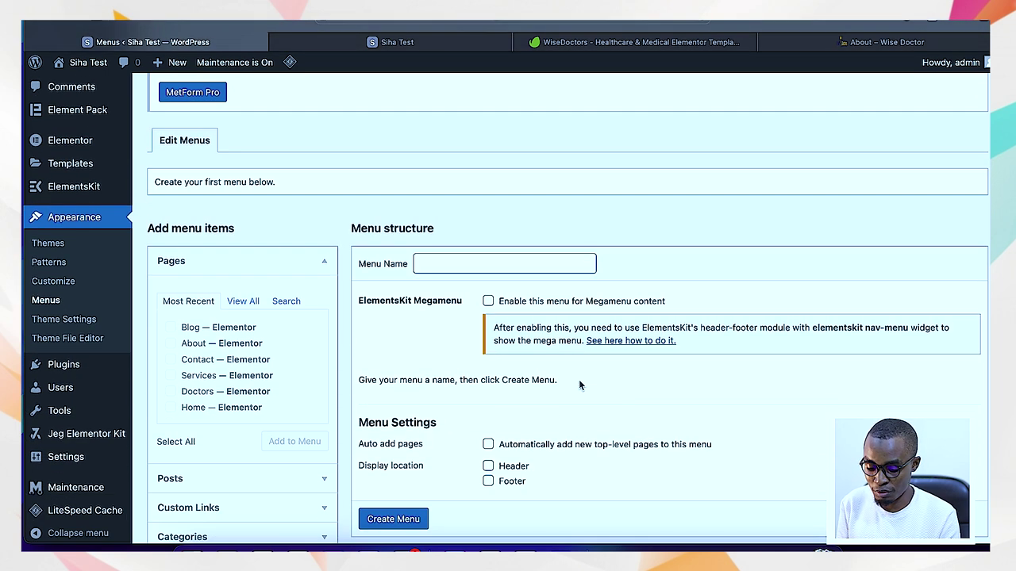
click(442, 271)
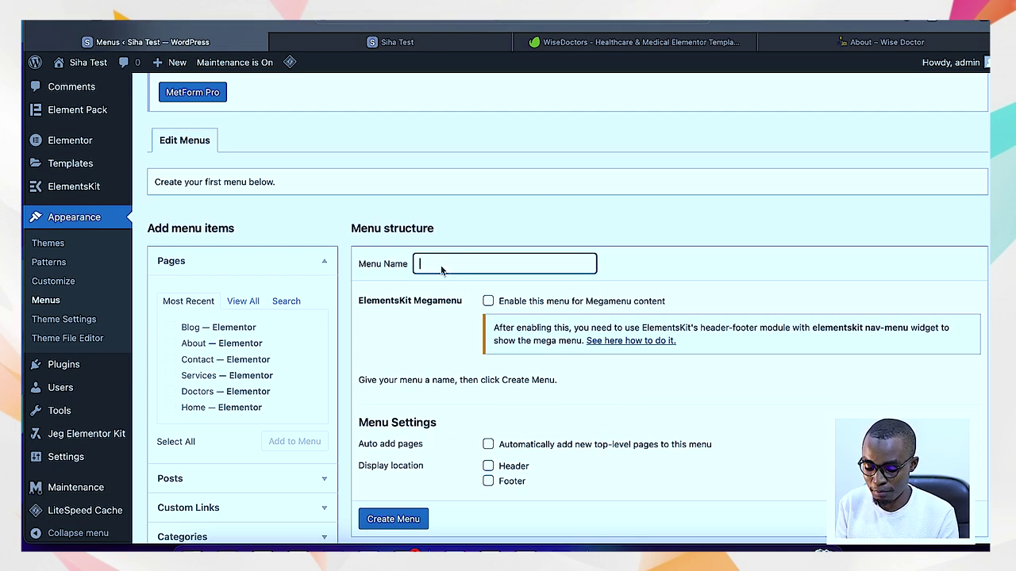
text(Main)
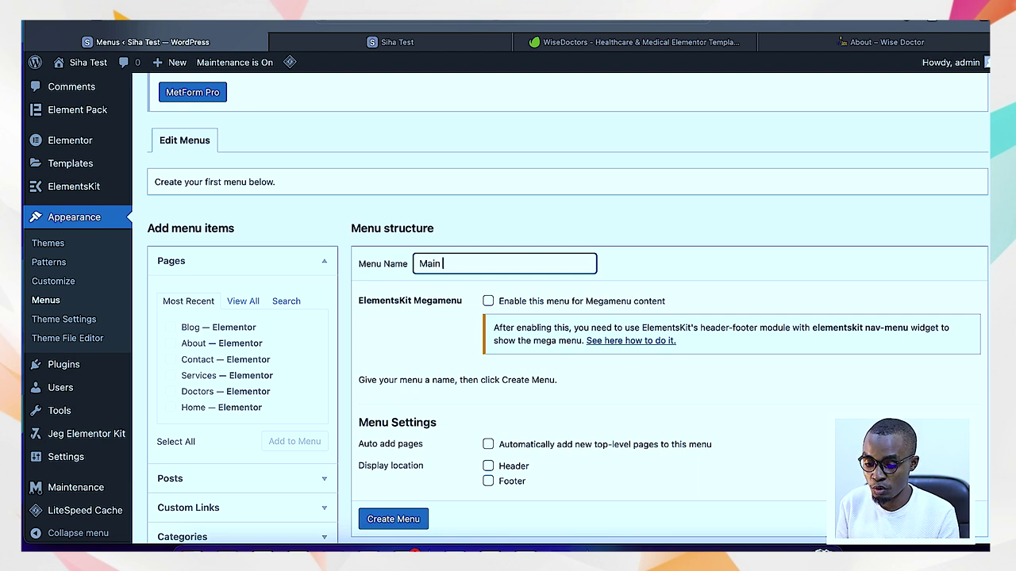
text( Menu)
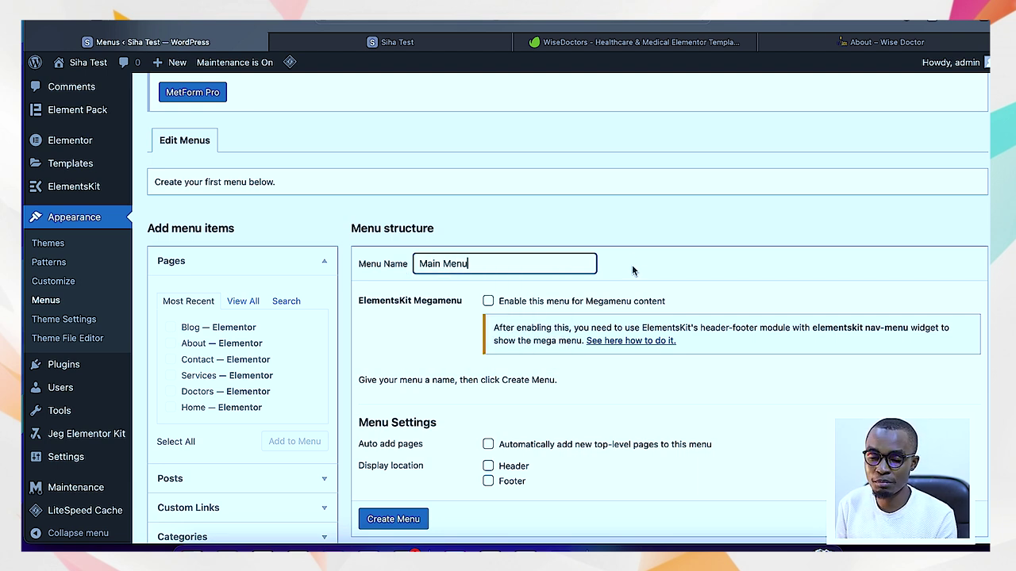
click(488, 467)
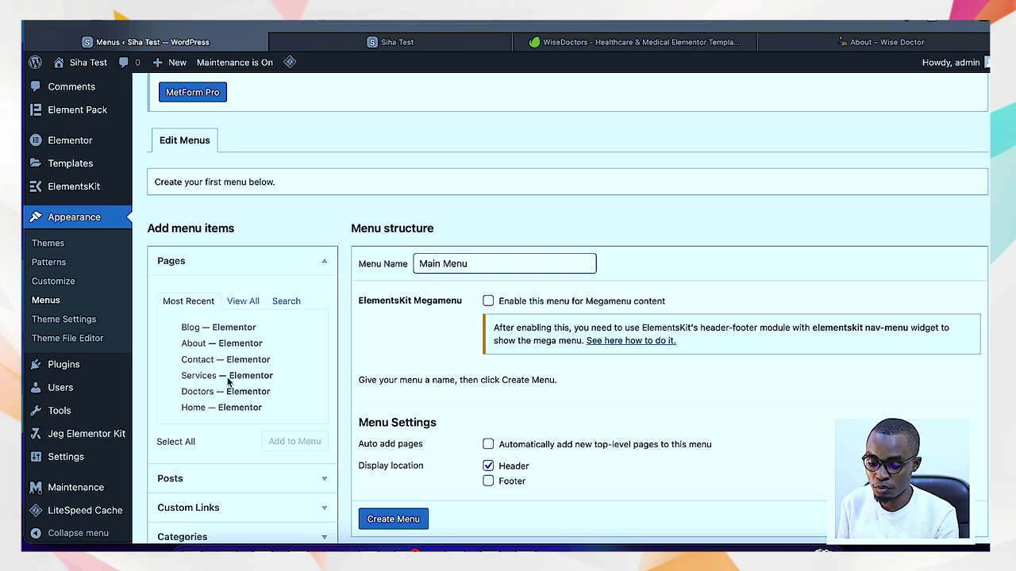
click(388, 519)
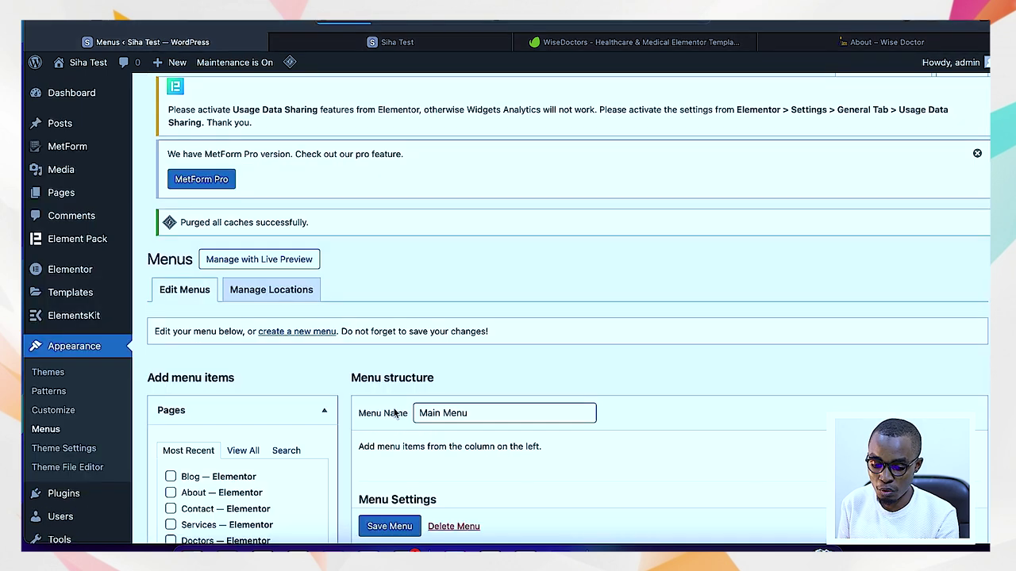
Step: Add all six pages to Main Menu using Select All
scroll(177, 362, down, 5)
click(170, 335)
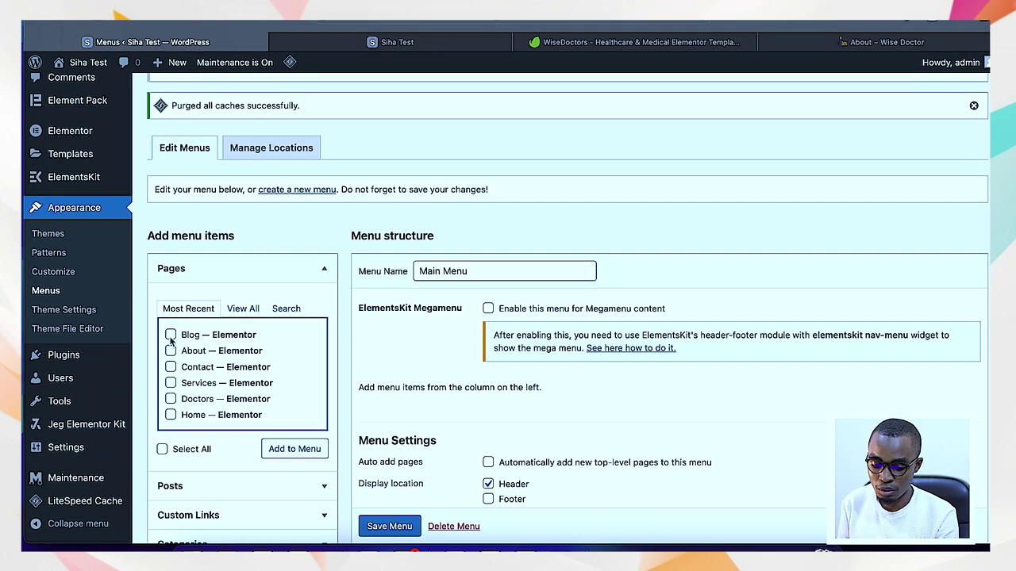
click(171, 351)
click(170, 367)
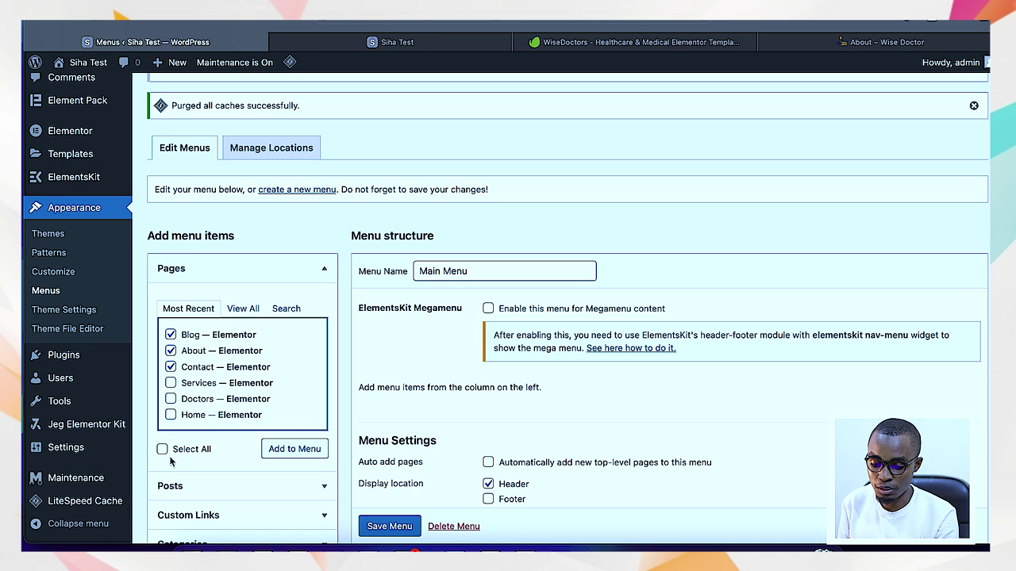
click(163, 449)
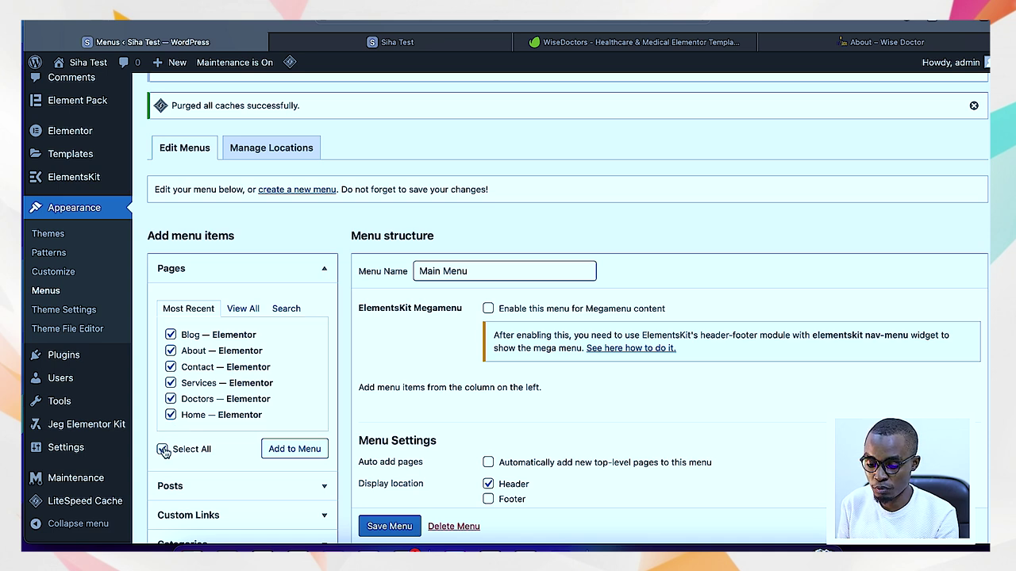
click(286, 454)
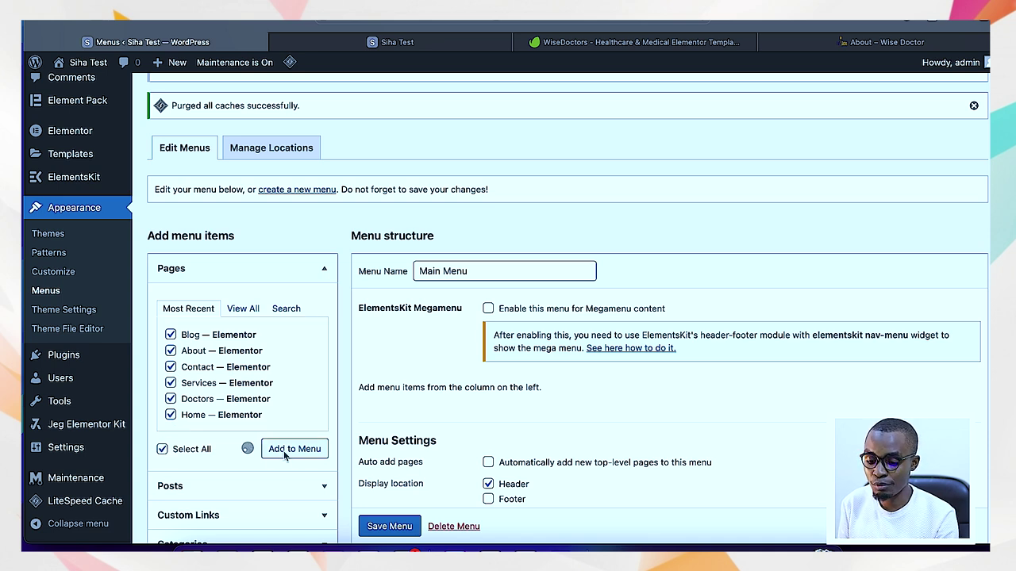
Step: Reorder the items to Home, About, Services, Doctors, Blog, Contact and save the menu
scroll(448, 425, down, 5)
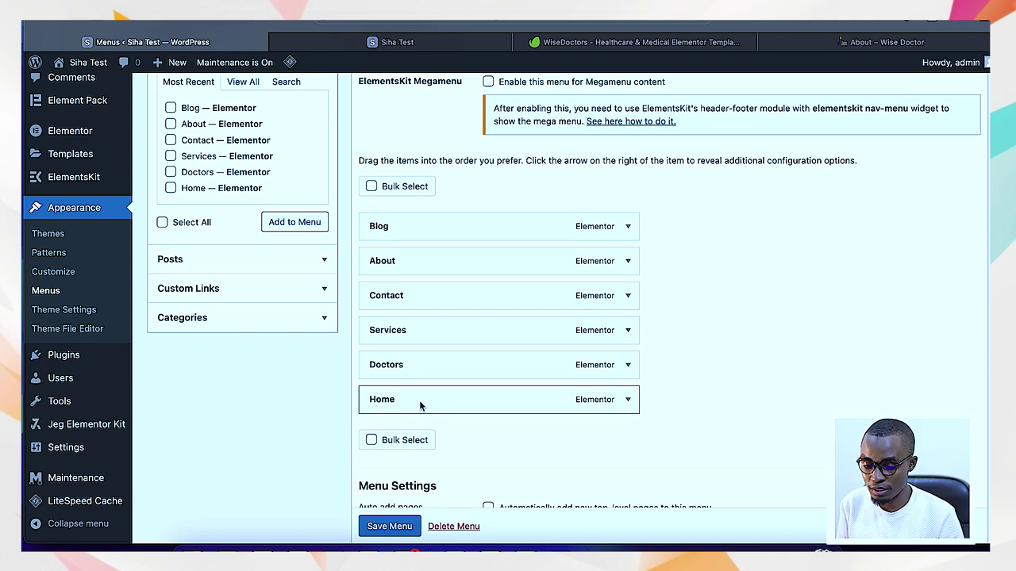
drag(420, 406, 426, 227)
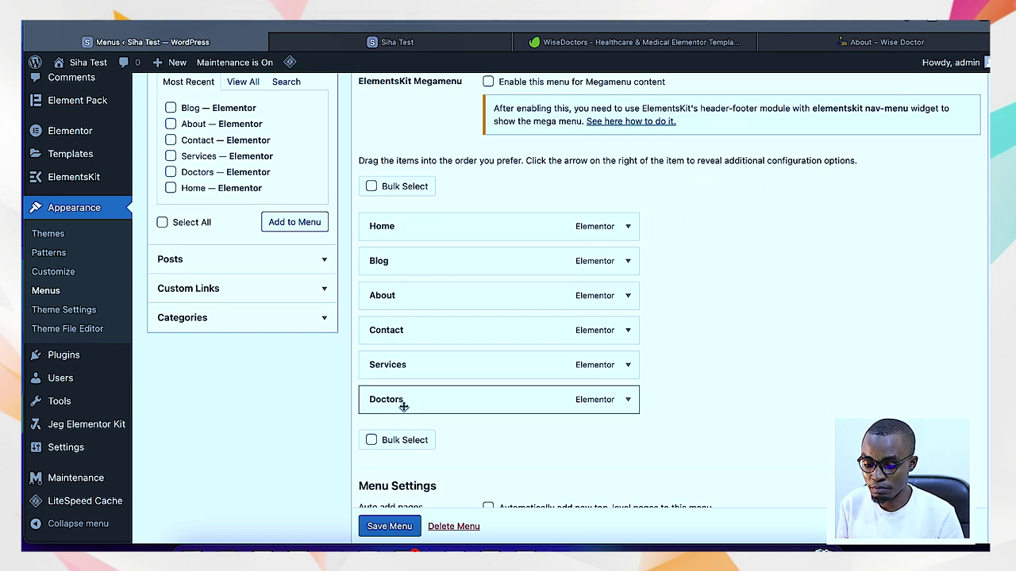
drag(399, 303, 408, 263)
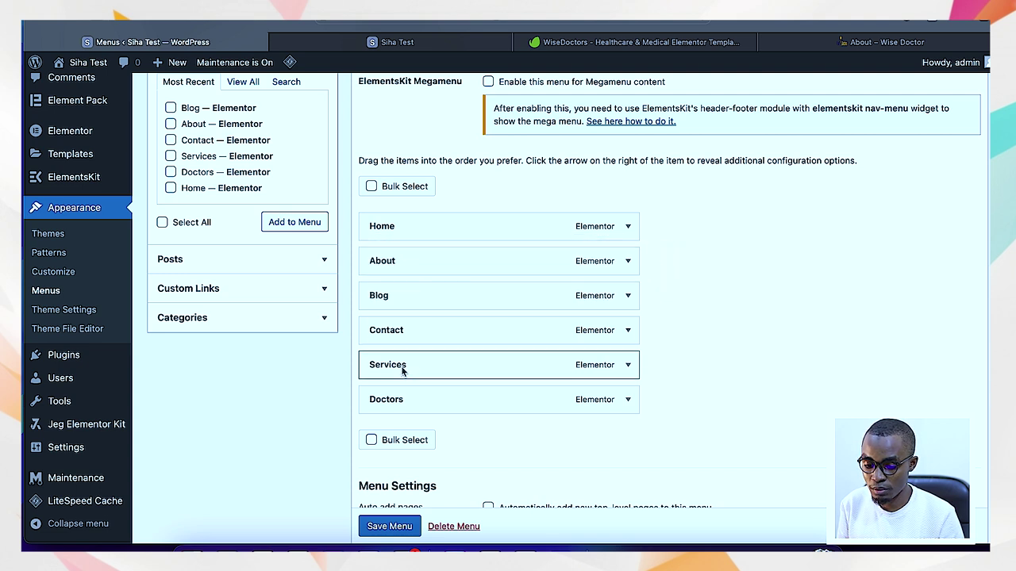
drag(403, 369, 401, 302)
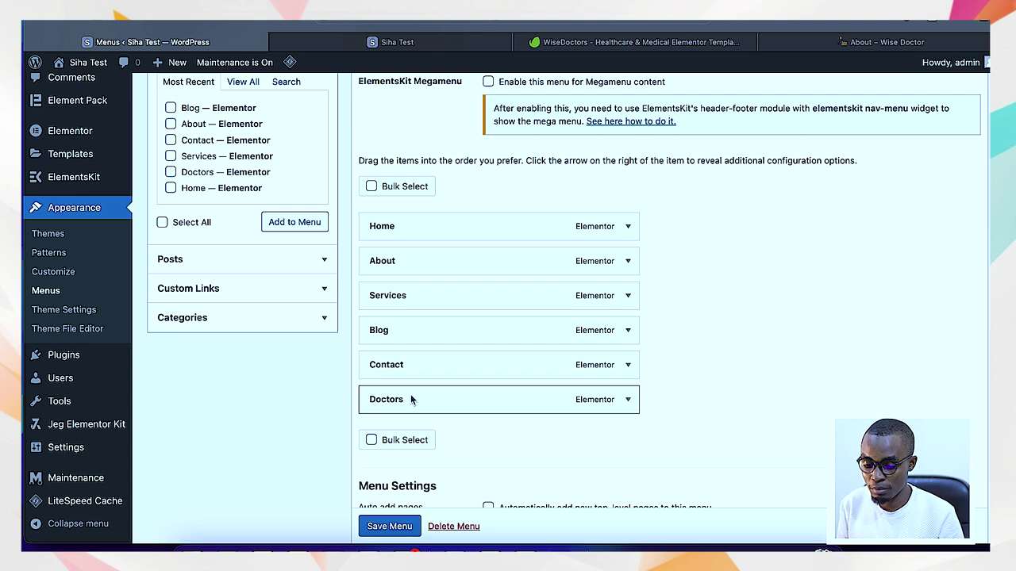
drag(411, 399, 410, 334)
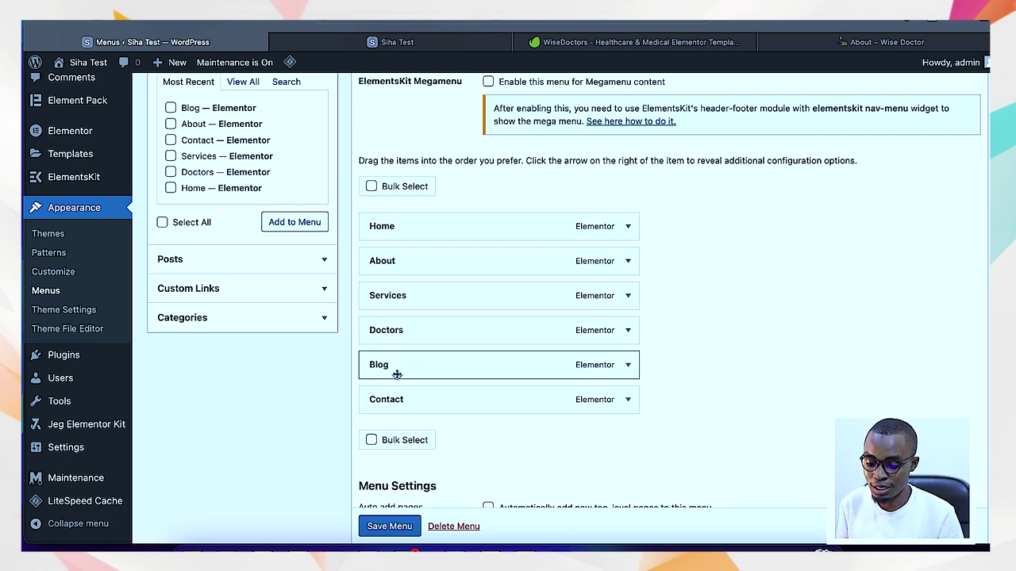
scroll(478, 465, down, 2)
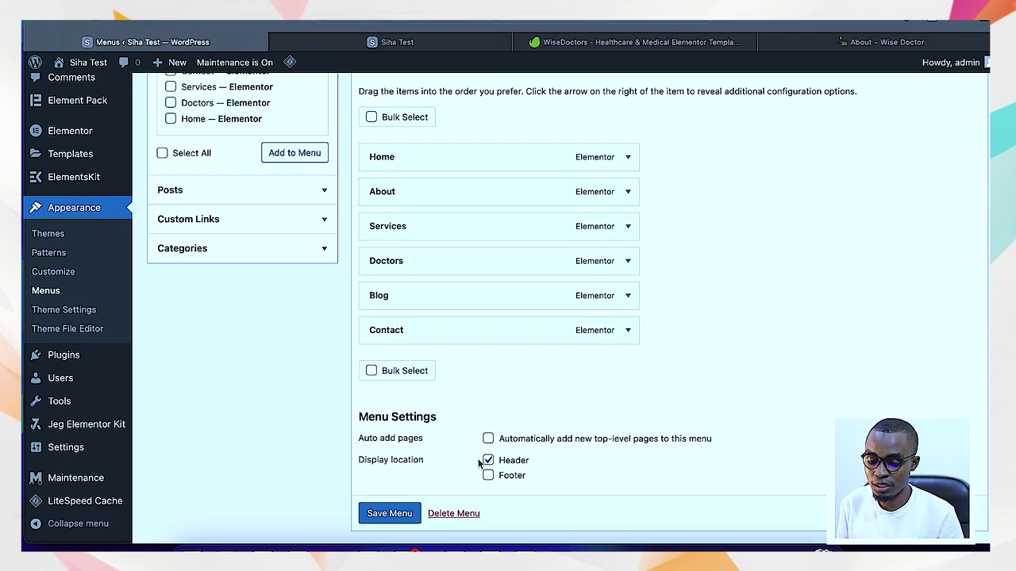
click(392, 516)
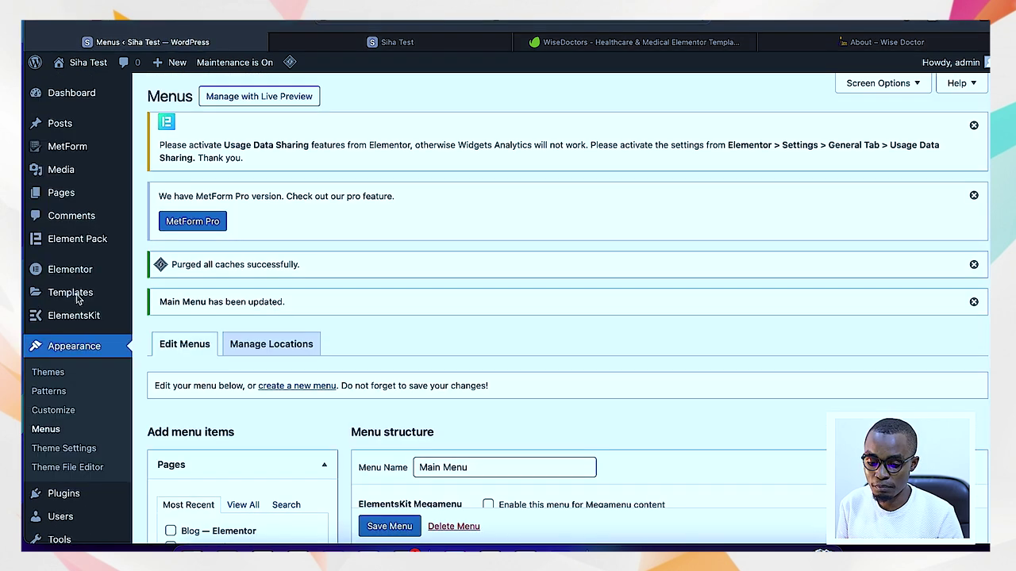
Step: Preview the Header template in Elementor's Theme Builder to confirm the new menu order, then return to Siha Test
mouse_move(77, 297)
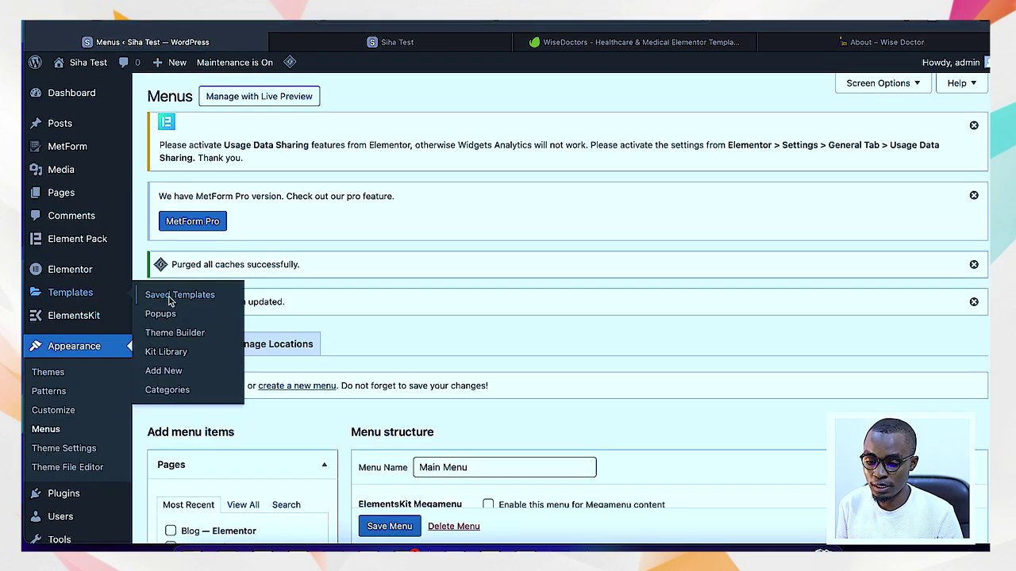
click(175, 333)
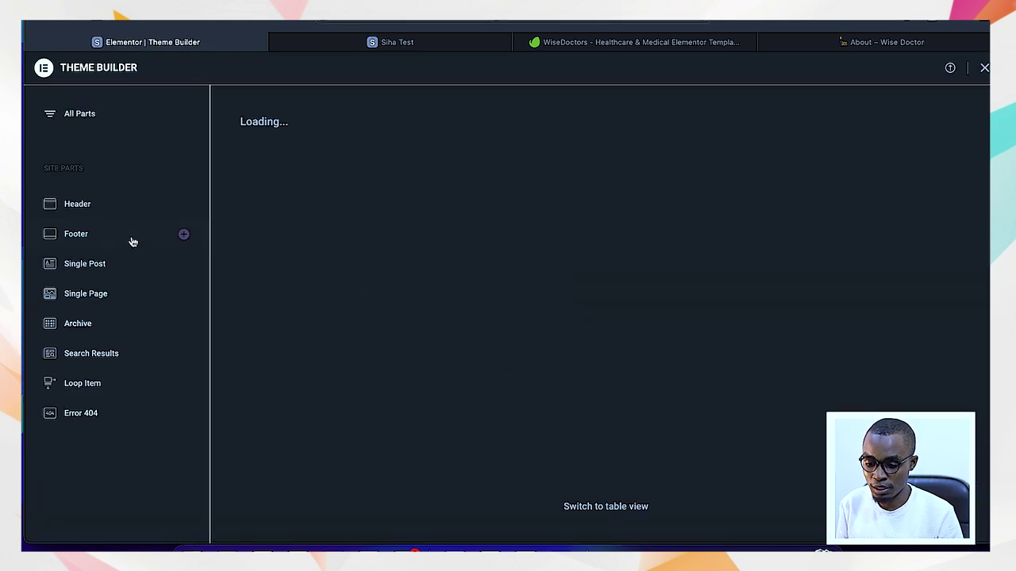
click(293, 246)
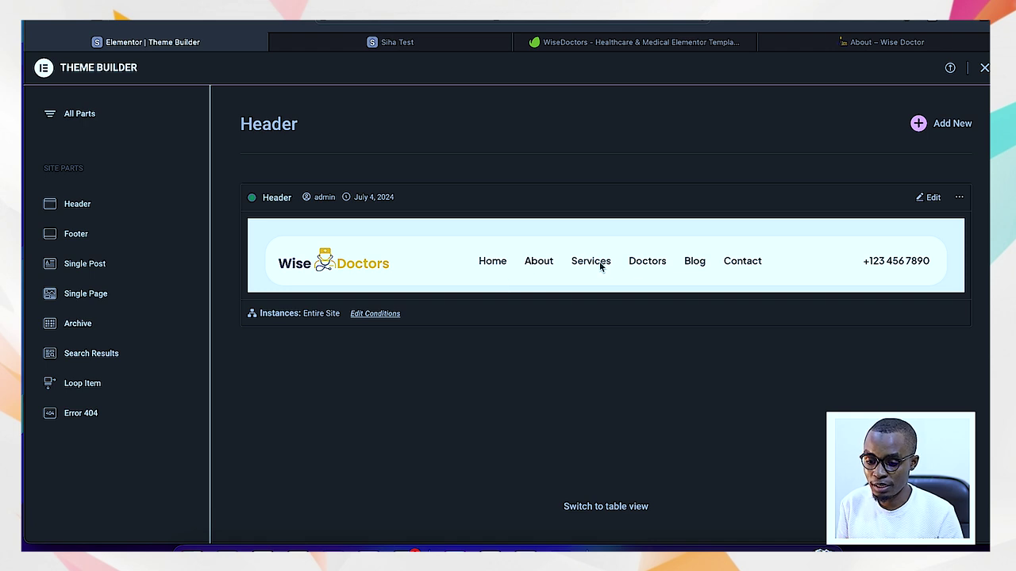
click(404, 44)
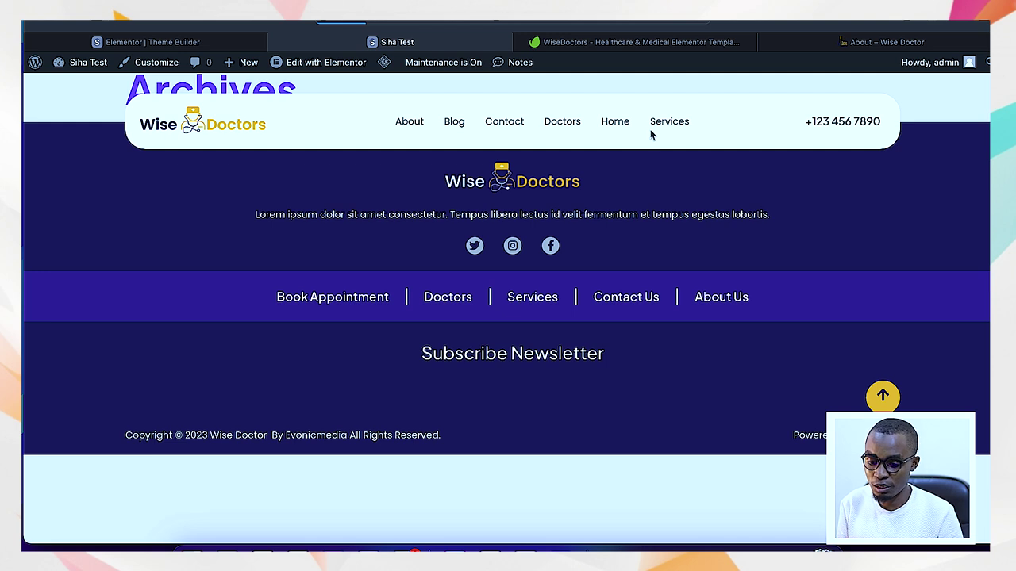
Step: Reload the live site to show the reordered header menu and browse its Home page
key(F5)
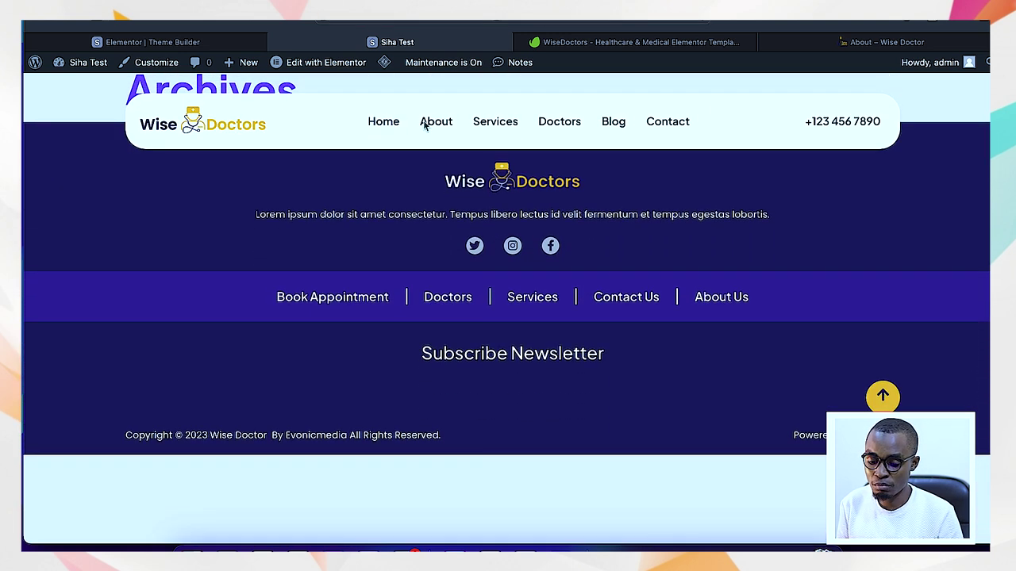
click(381, 123)
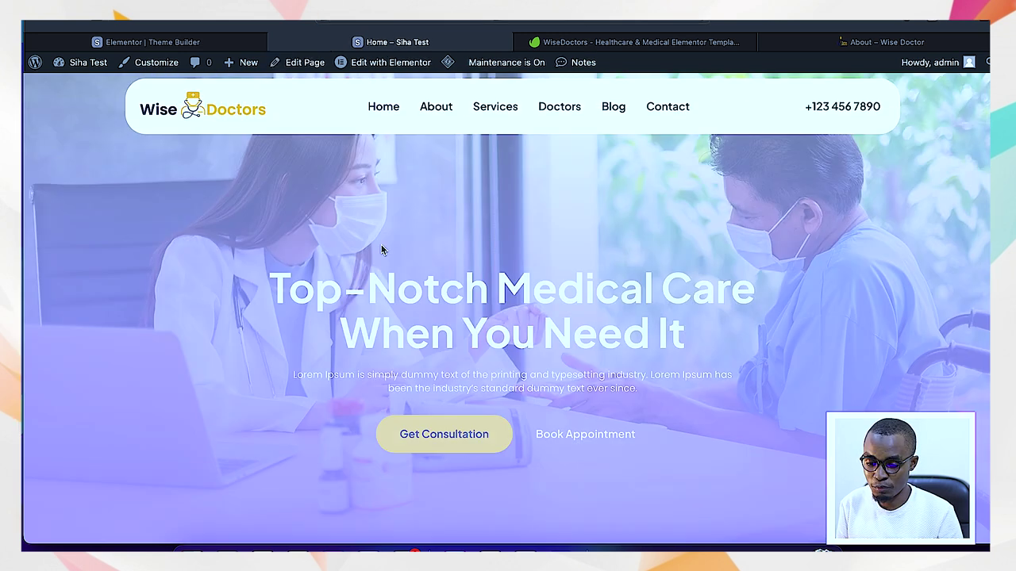
scroll(381, 248, down, 2)
scroll(380, 248, down, 15)
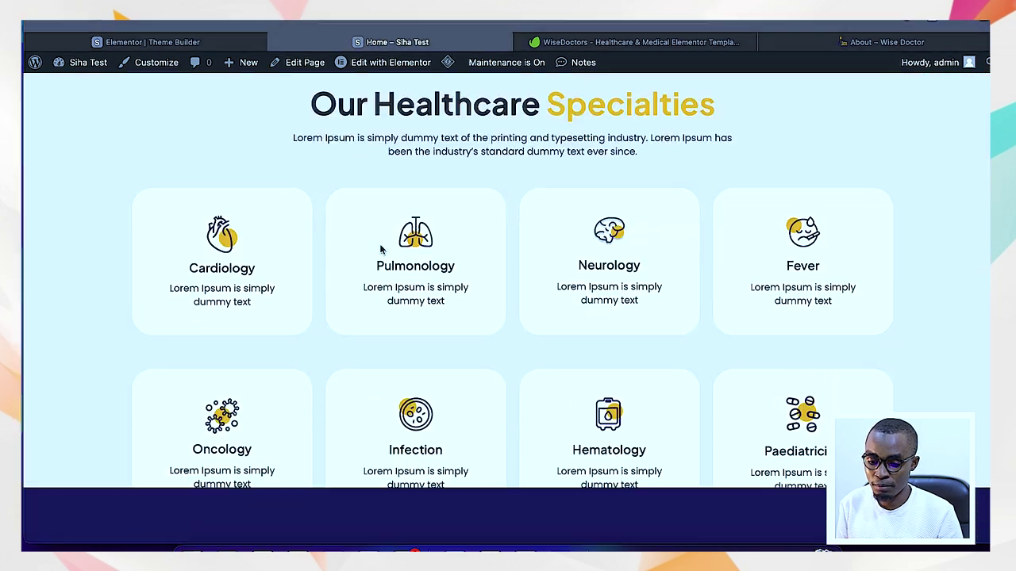
scroll(381, 248, up, 15)
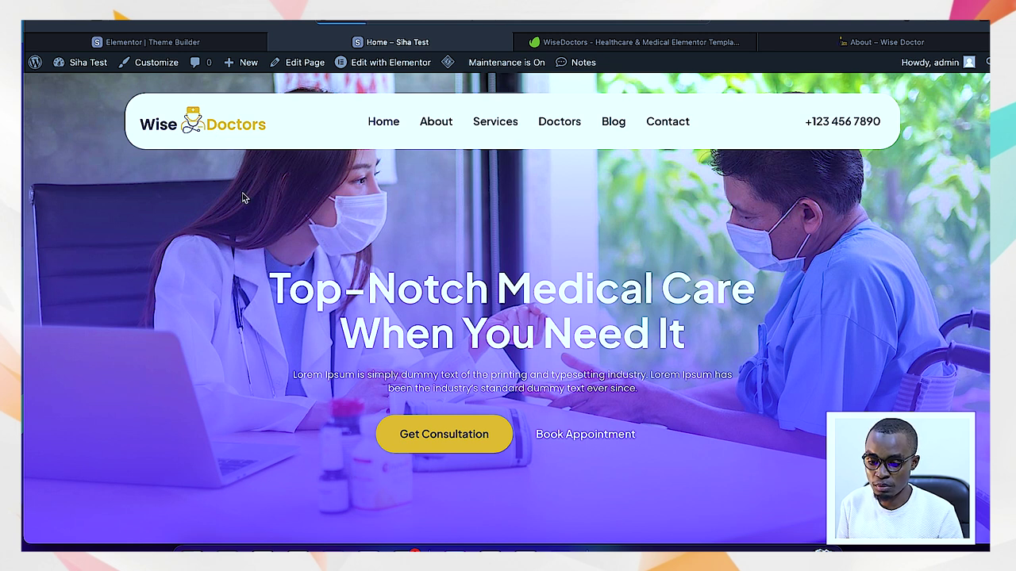
key(ctrl+r)
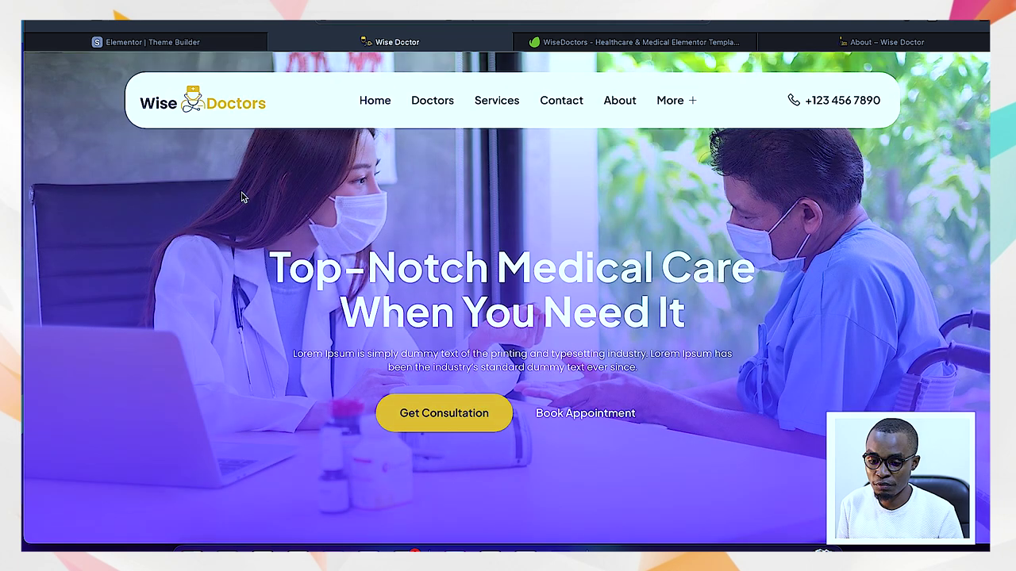
click(214, 44)
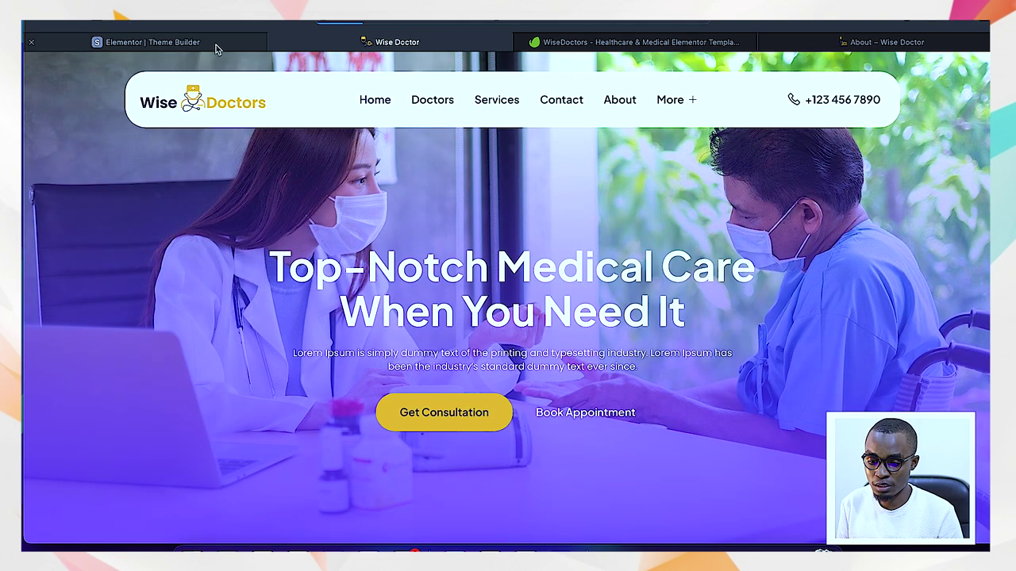
click(361, 44)
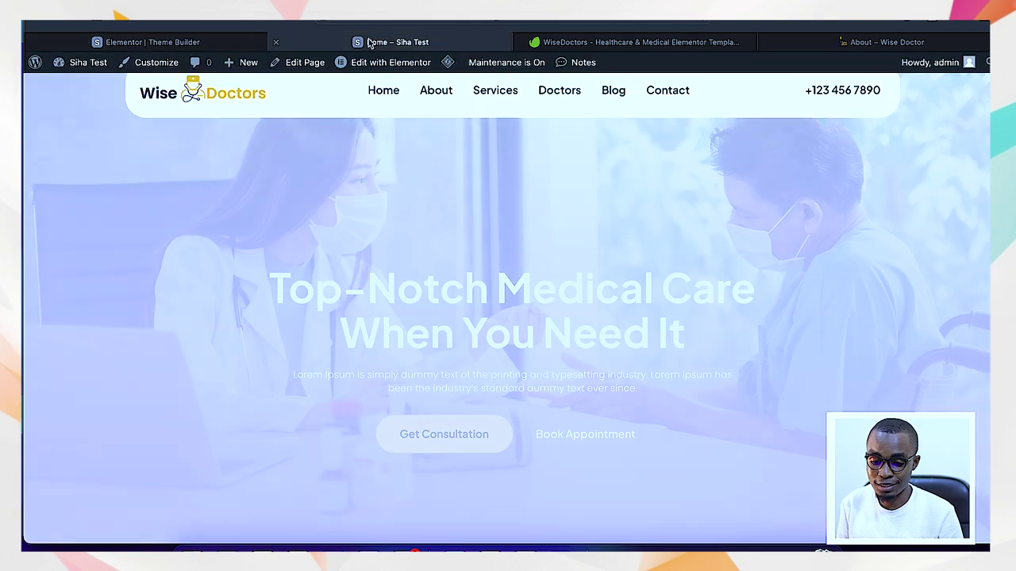
Step: Open the Customizer from the admin bar and go to Homepage Settings
click(156, 62)
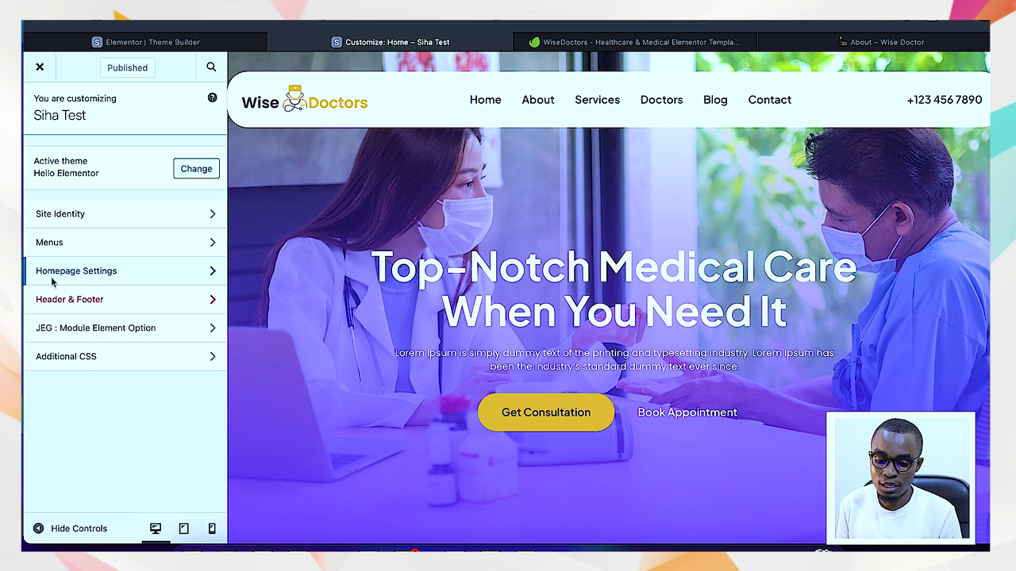
click(78, 274)
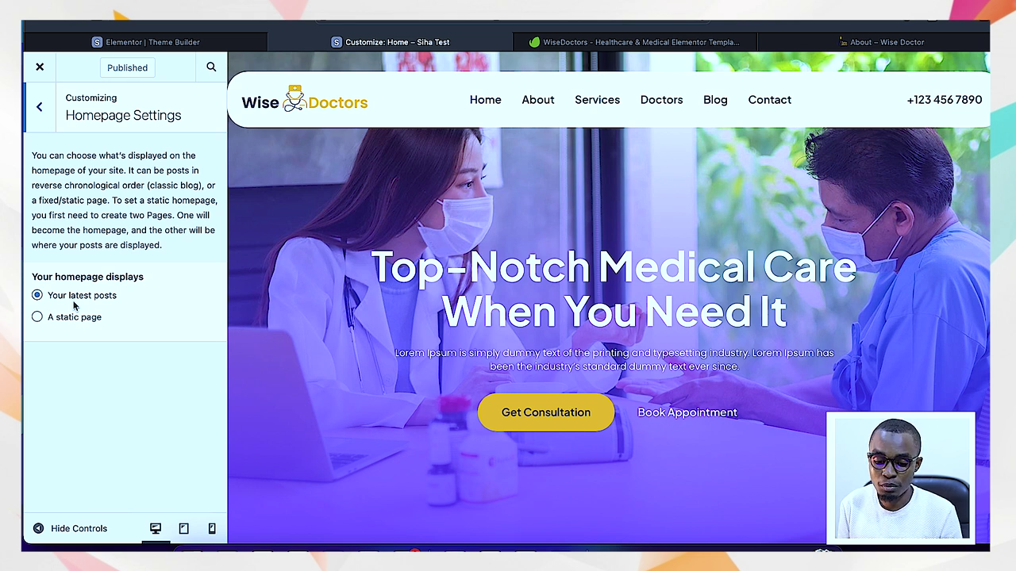
Step: Set a static homepage with Home as the front page and Blog as the posts page, and publish
click(37, 317)
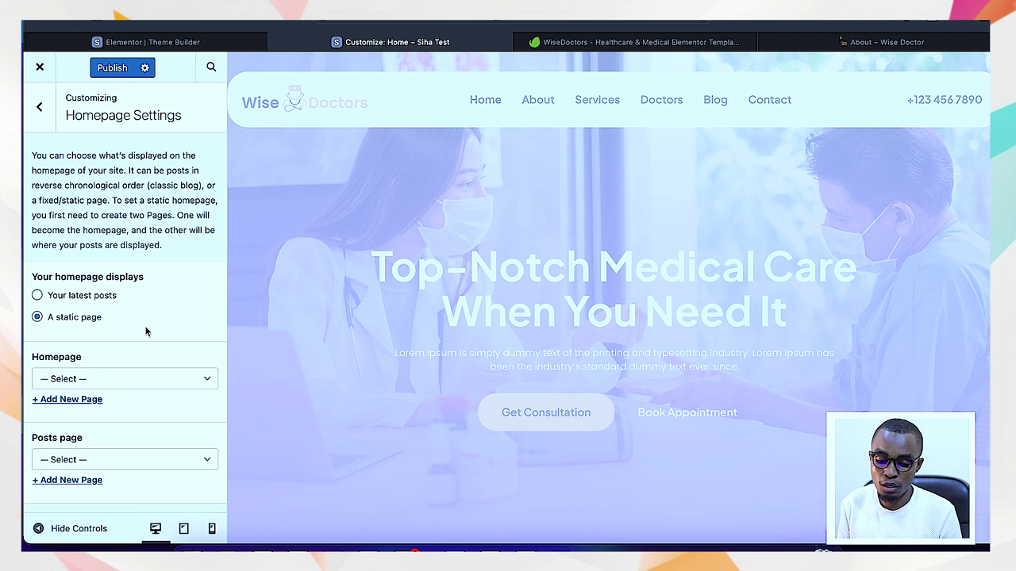
click(106, 389)
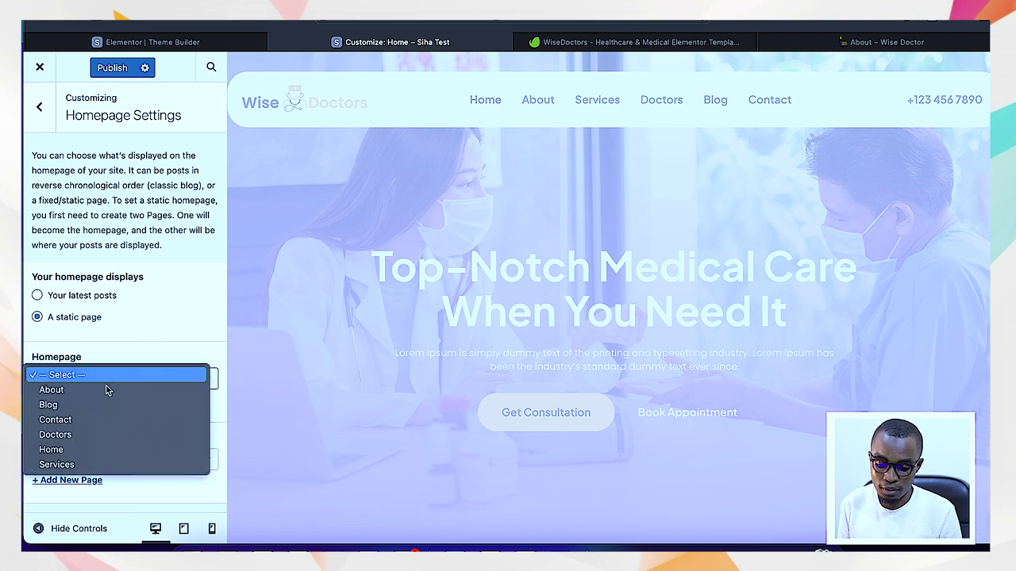
click(69, 451)
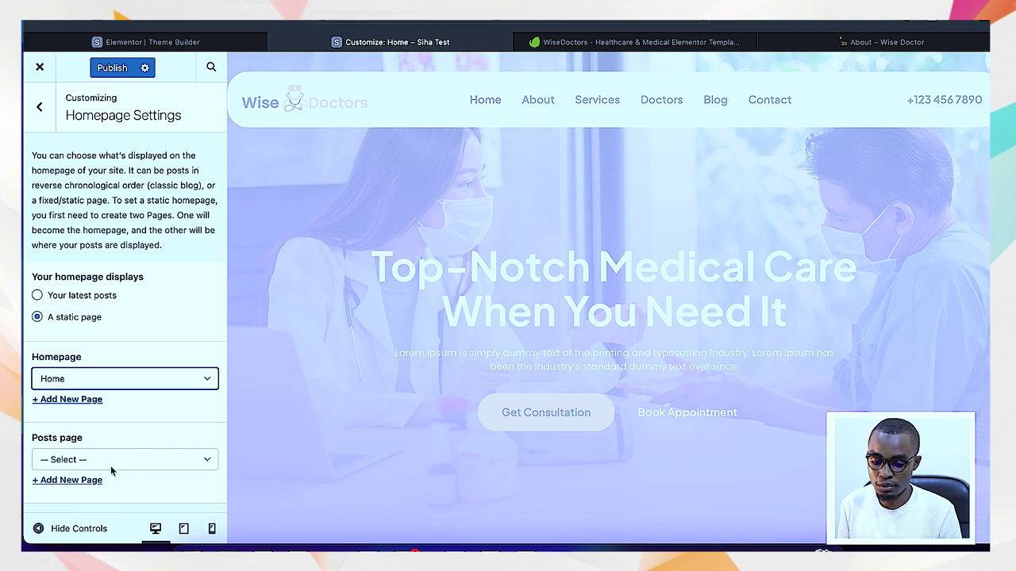
click(131, 472)
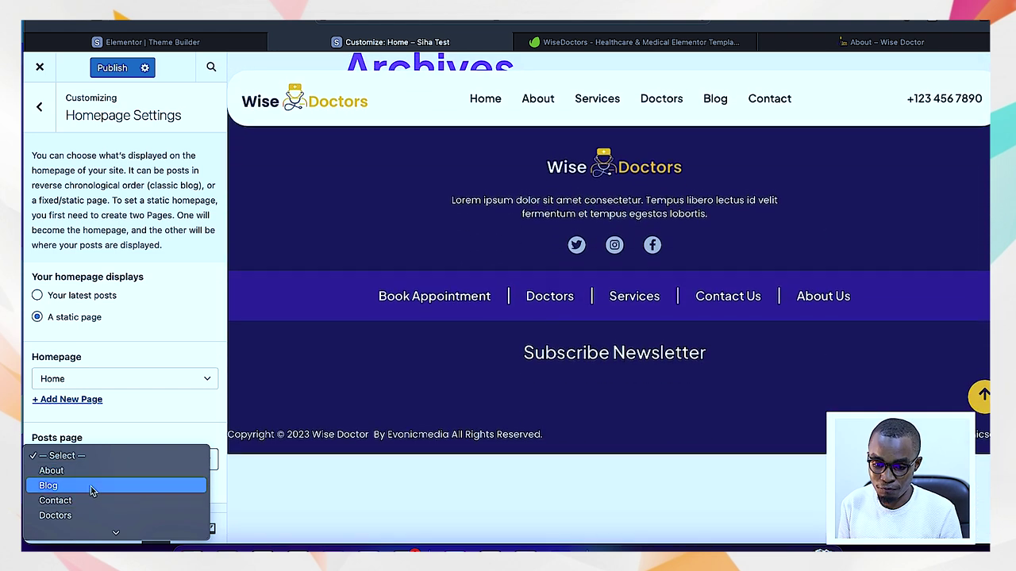
click(132, 446)
click(131, 447)
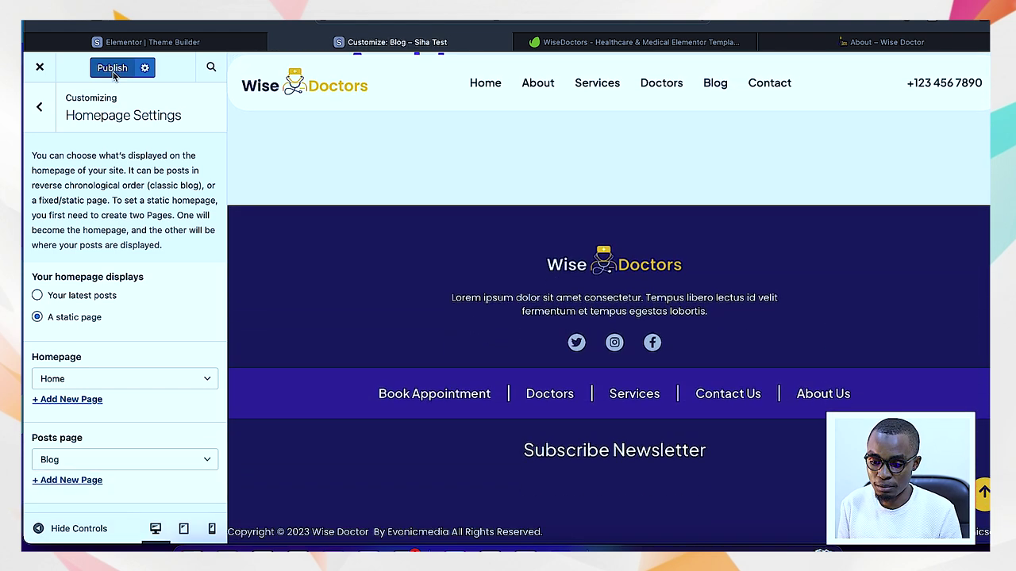
click(112, 70)
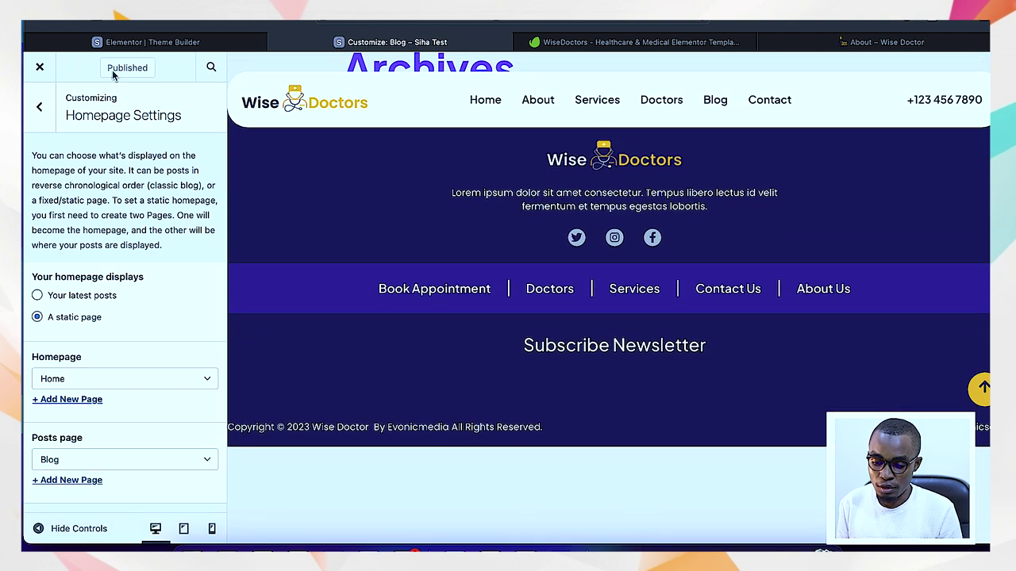
click(440, 23)
Step: Load the Siha Test site by entering 'siha' in the address bar
text(siha)
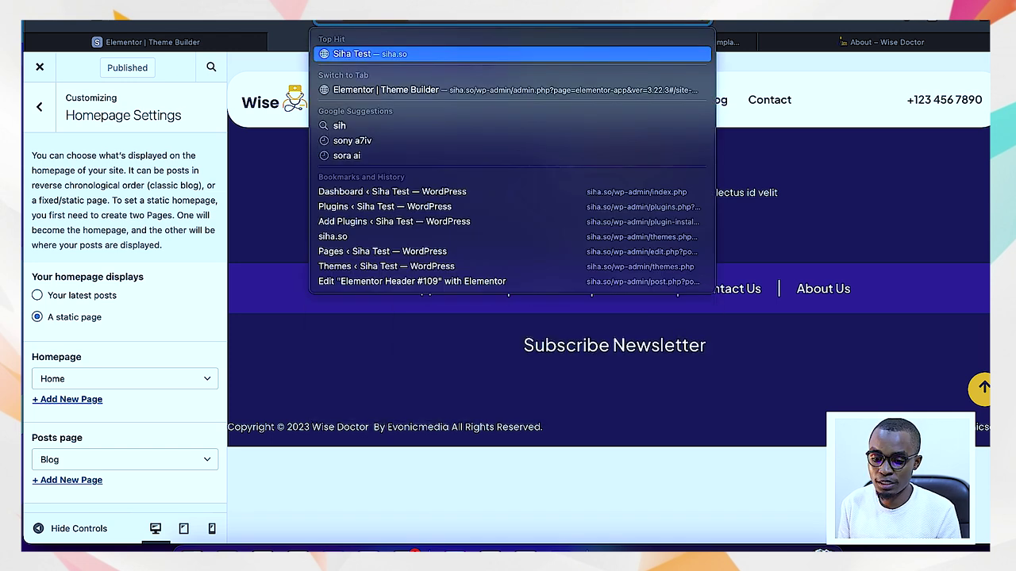
key(Return)
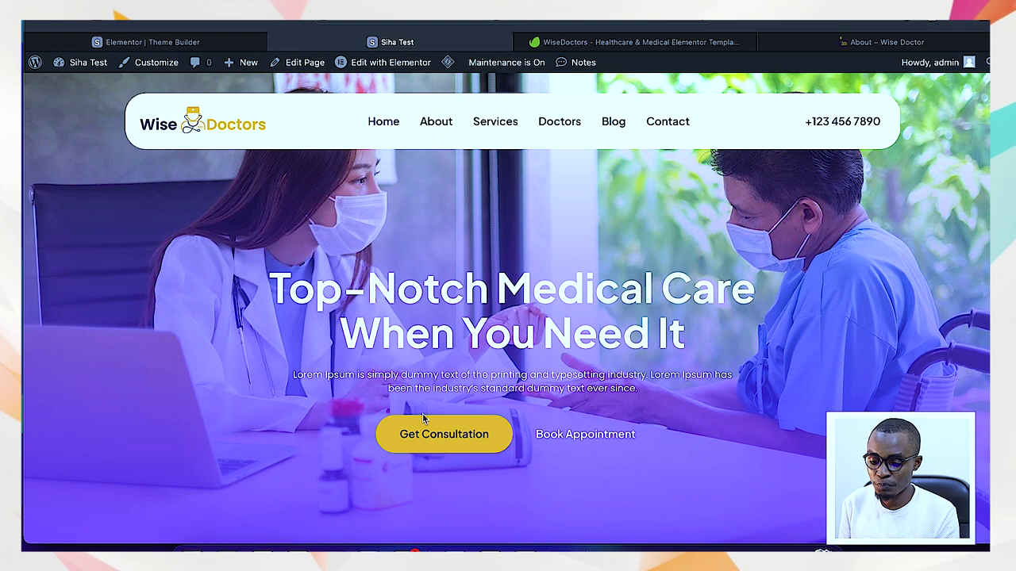
Step: Scroll through the new Home front page down to the footer and back up
scroll(423, 418, down, 6)
scroll(423, 418, up, 7)
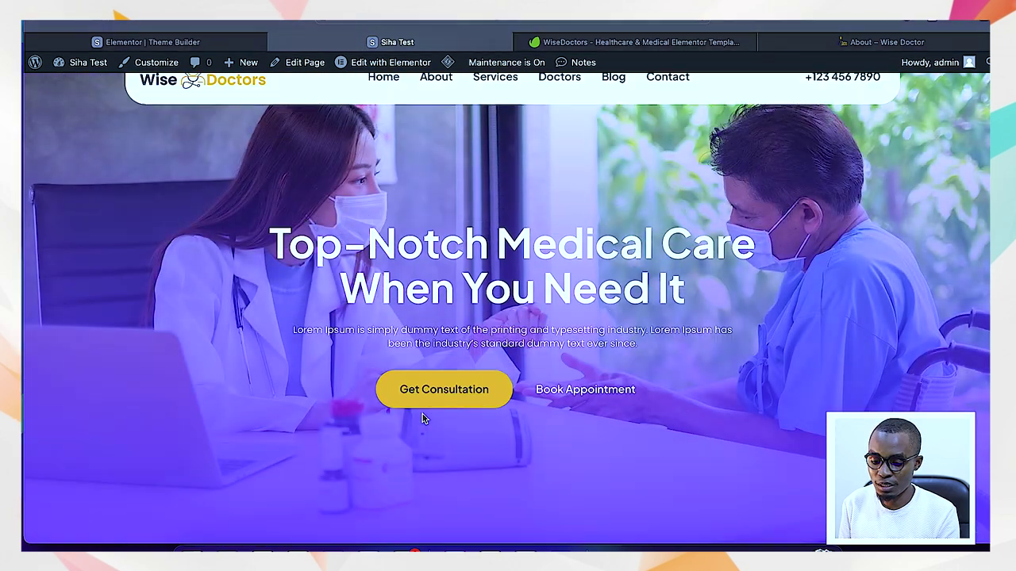
scroll(423, 418, down, 10)
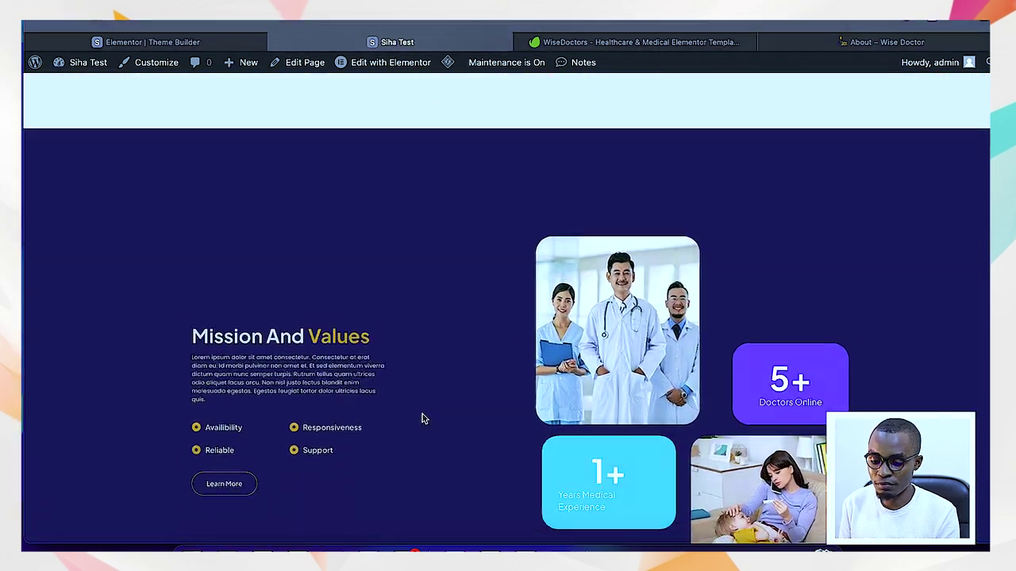
scroll(423, 418, down, 10)
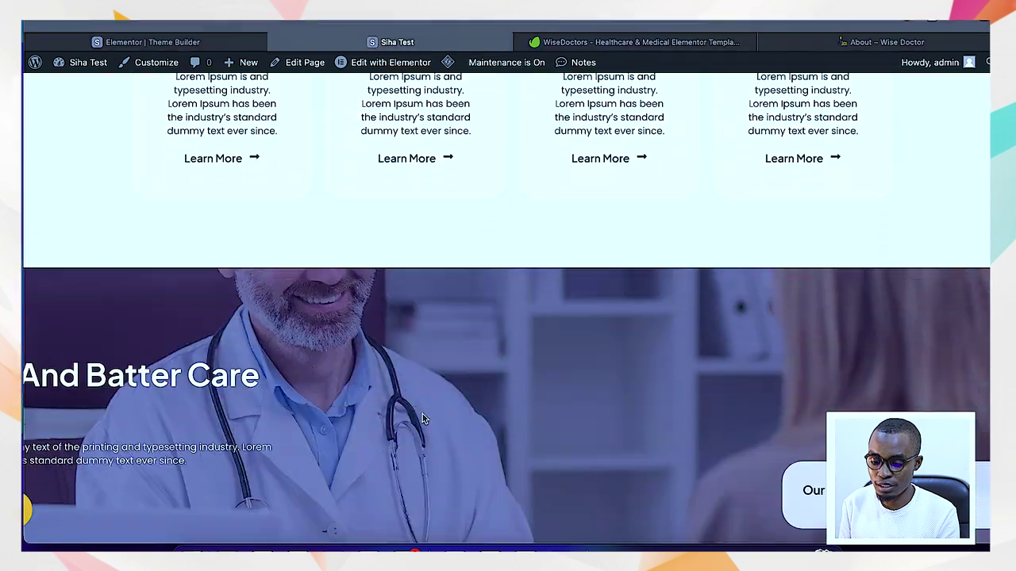
scroll(423, 418, down, 10)
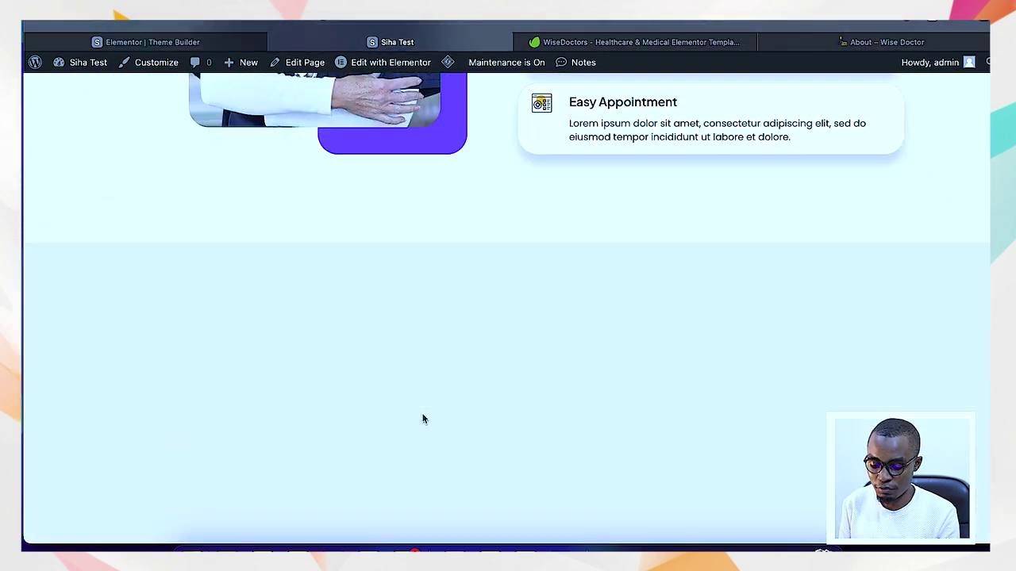
scroll(423, 418, down, 10)
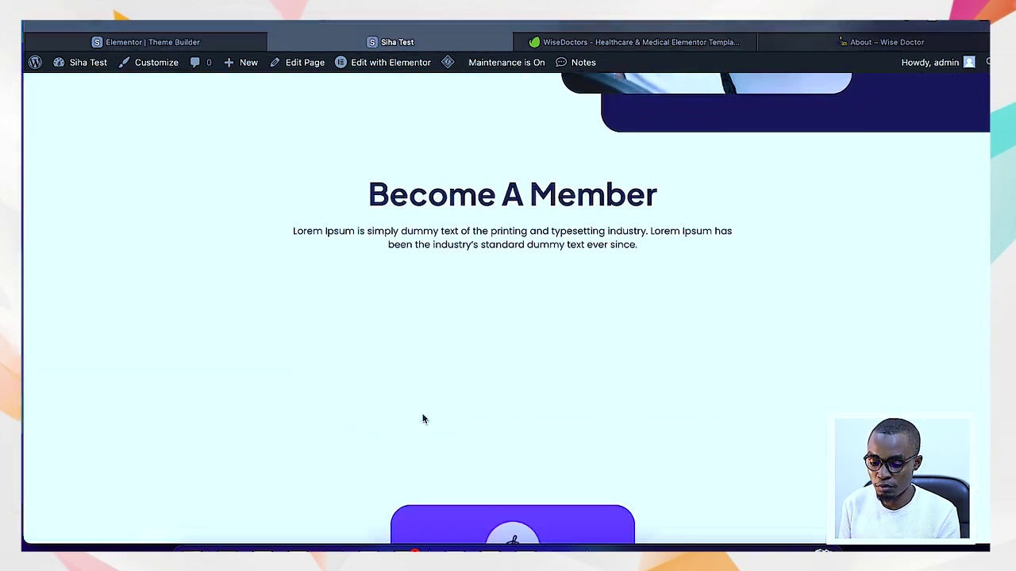
scroll(423, 418, down, 10)
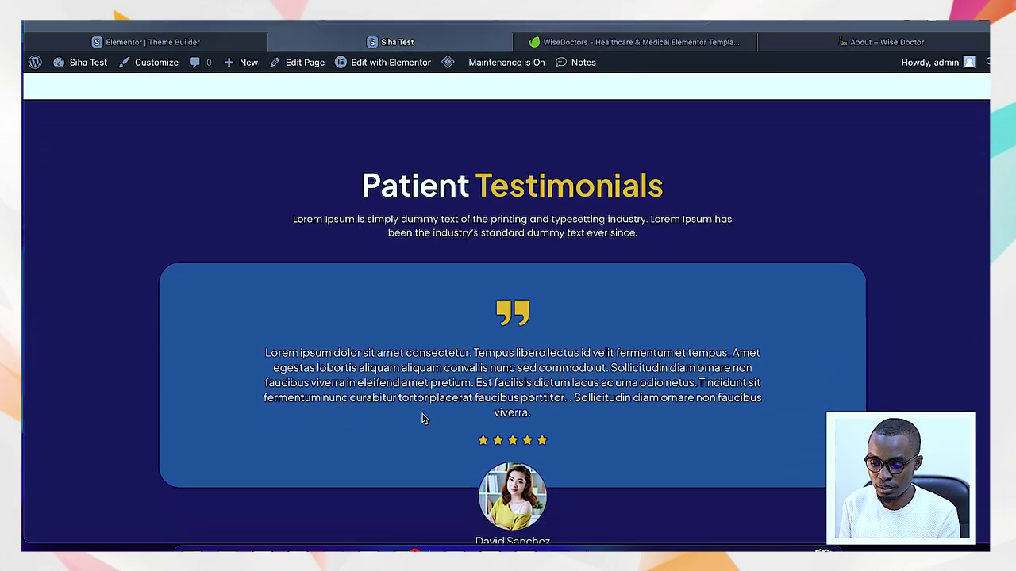
scroll(423, 418, down, 10)
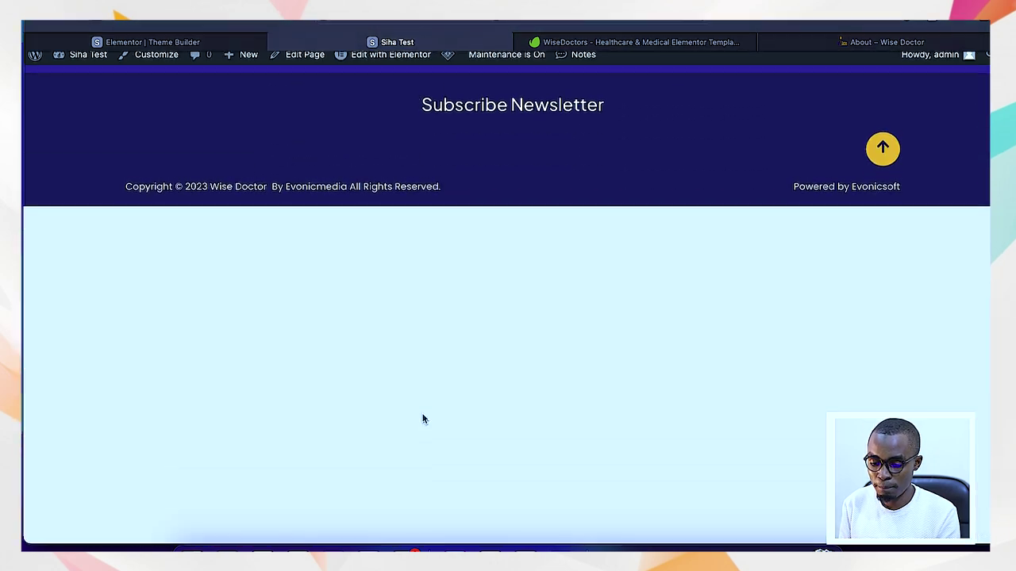
scroll(423, 418, up, 10)
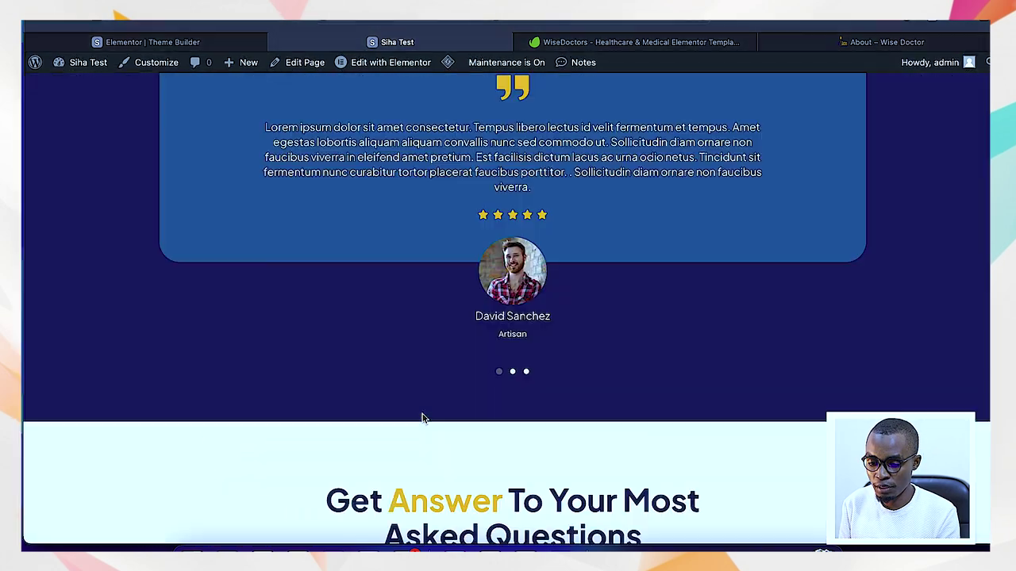
scroll(423, 418, up, 15)
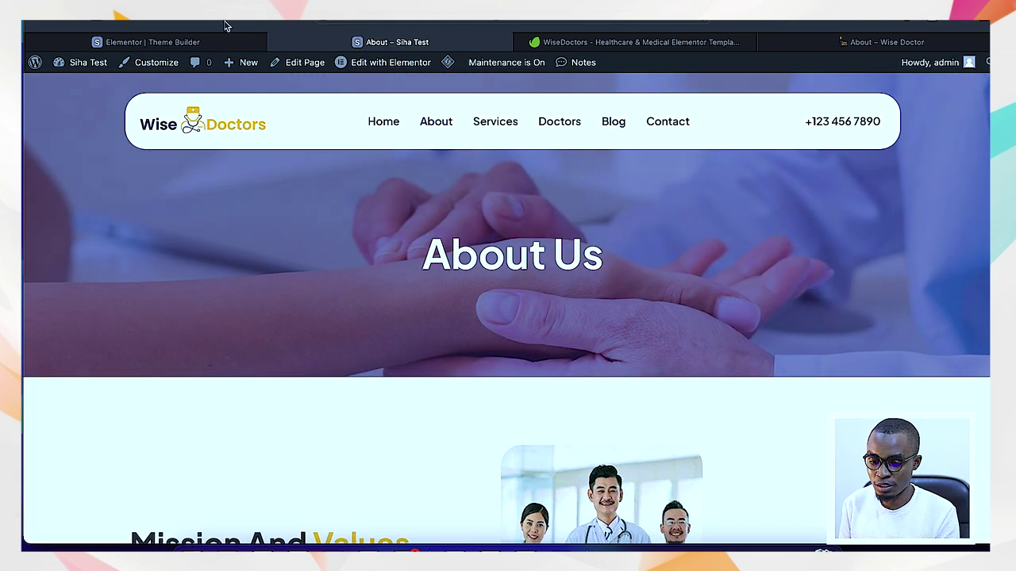
Step: Compare the Siha Test Home page with the Wise Doctor demo's home page, then return to Siha Test
click(389, 123)
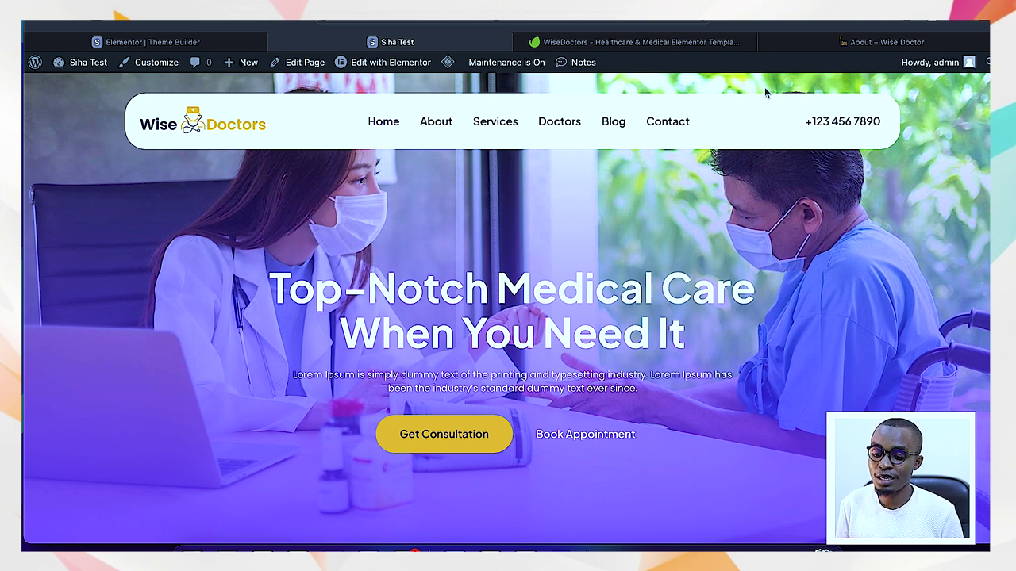
click(848, 41)
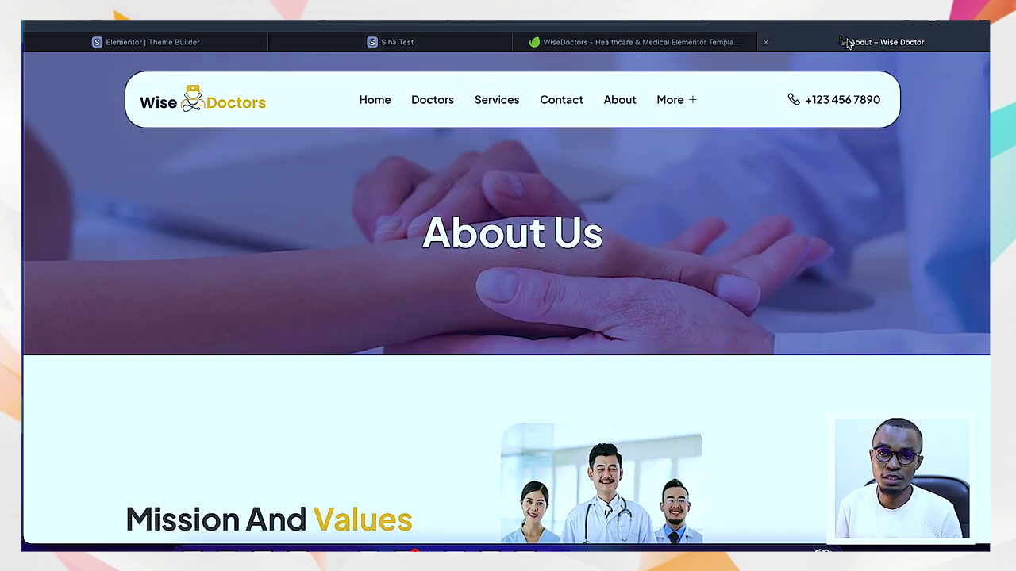
click(236, 115)
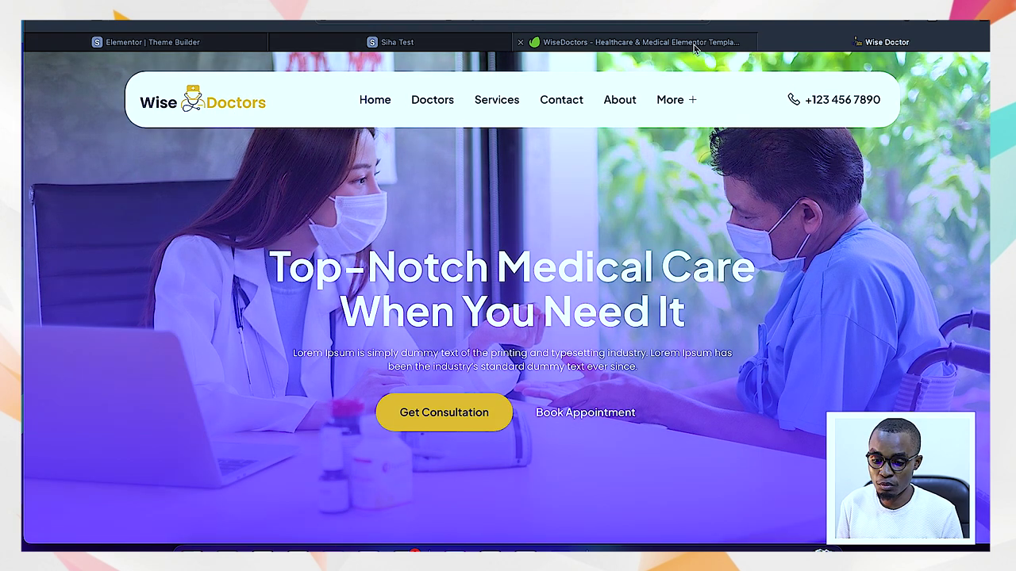
click(391, 42)
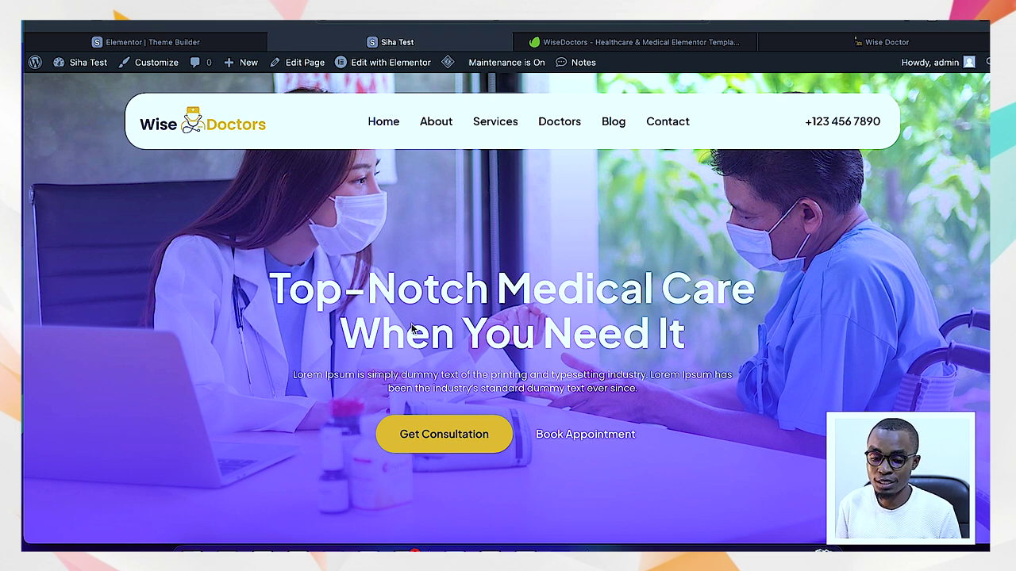
scroll(353, 365, down, 5)
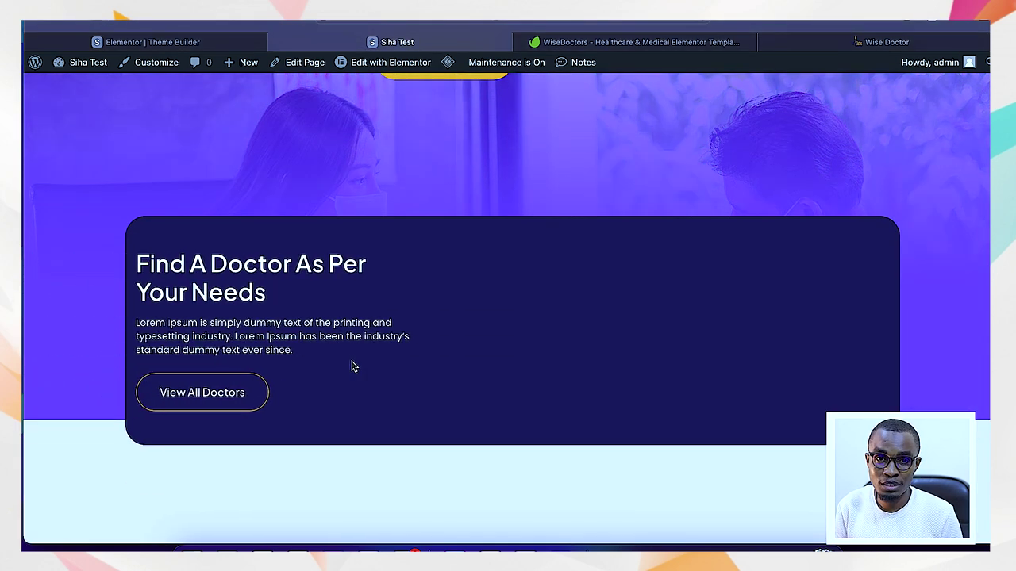